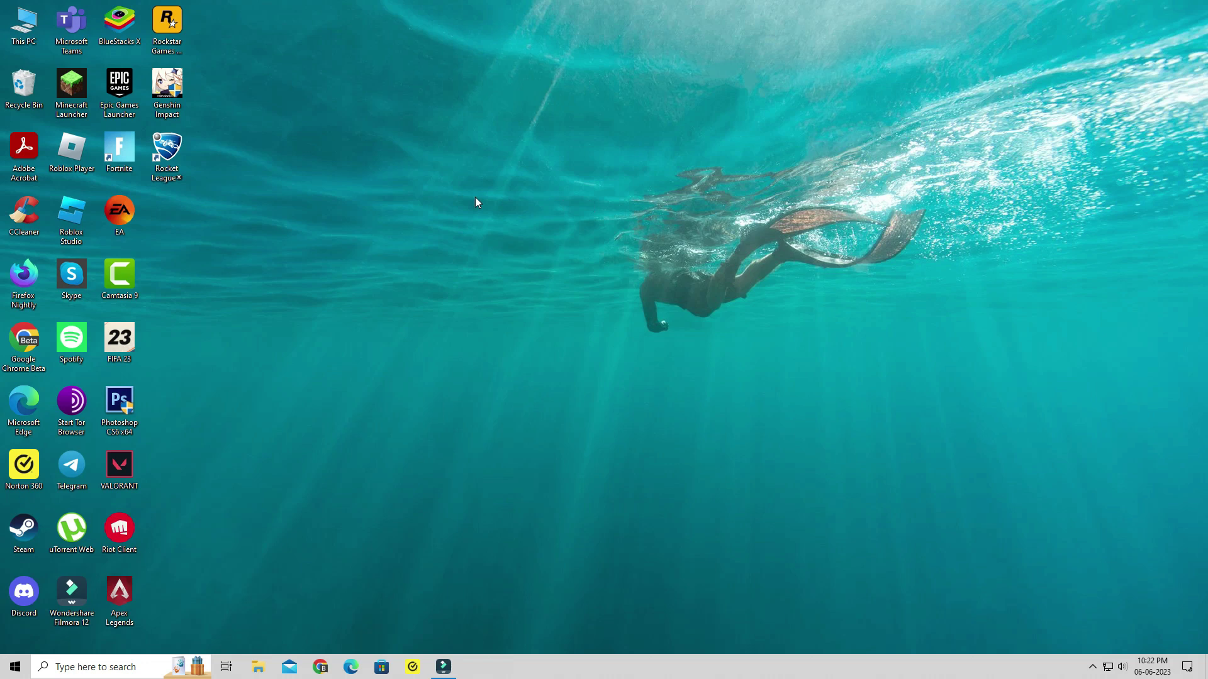
# Try launching File Explorer and pinning EA, then bring up Run with the TaskBar pin path.
pyautogui.click(259, 668)
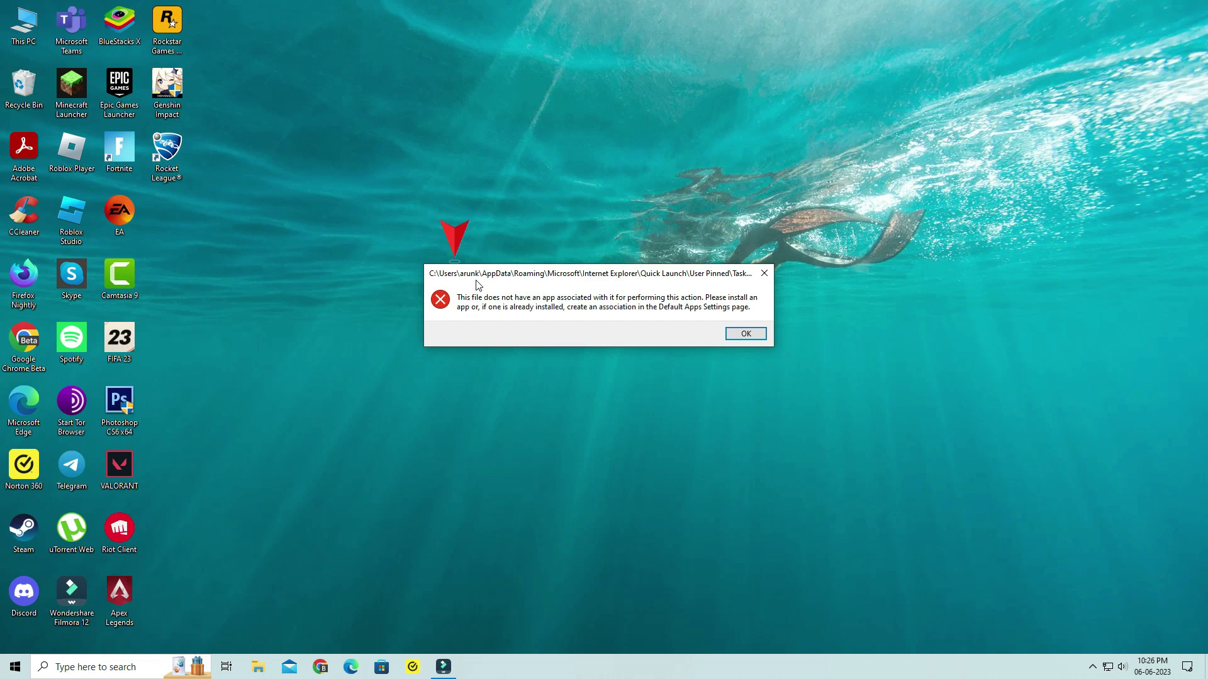
pyautogui.click(743, 333)
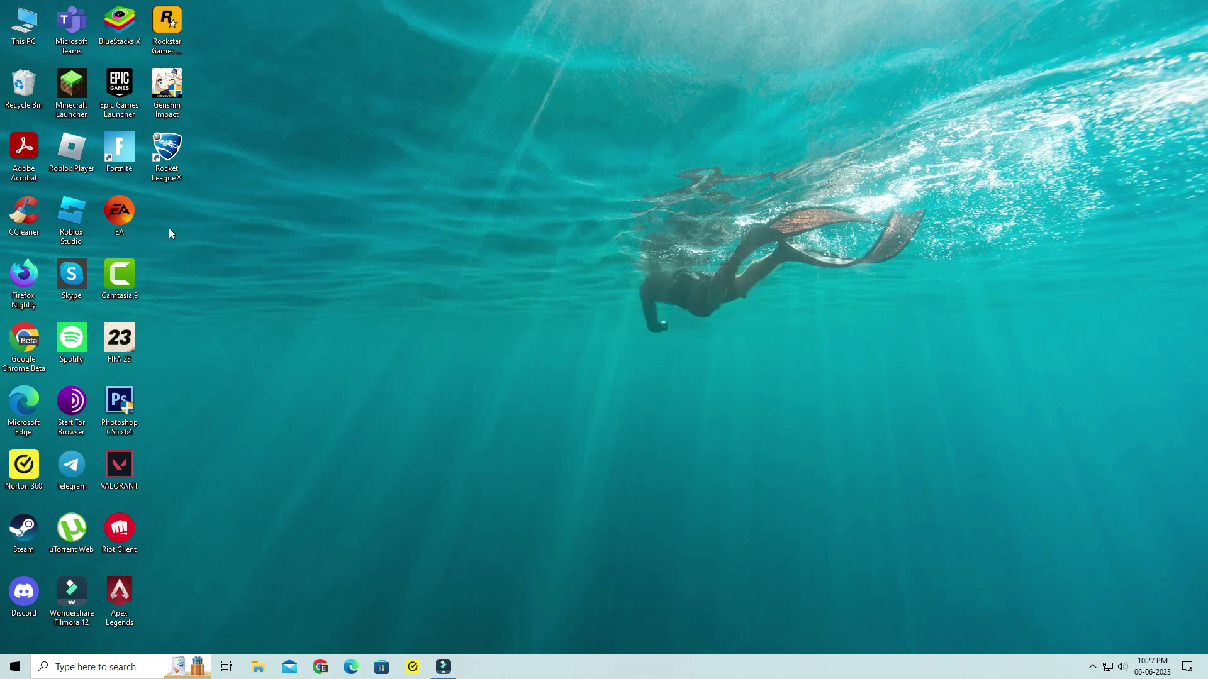
pyautogui.rightClick(130, 219)
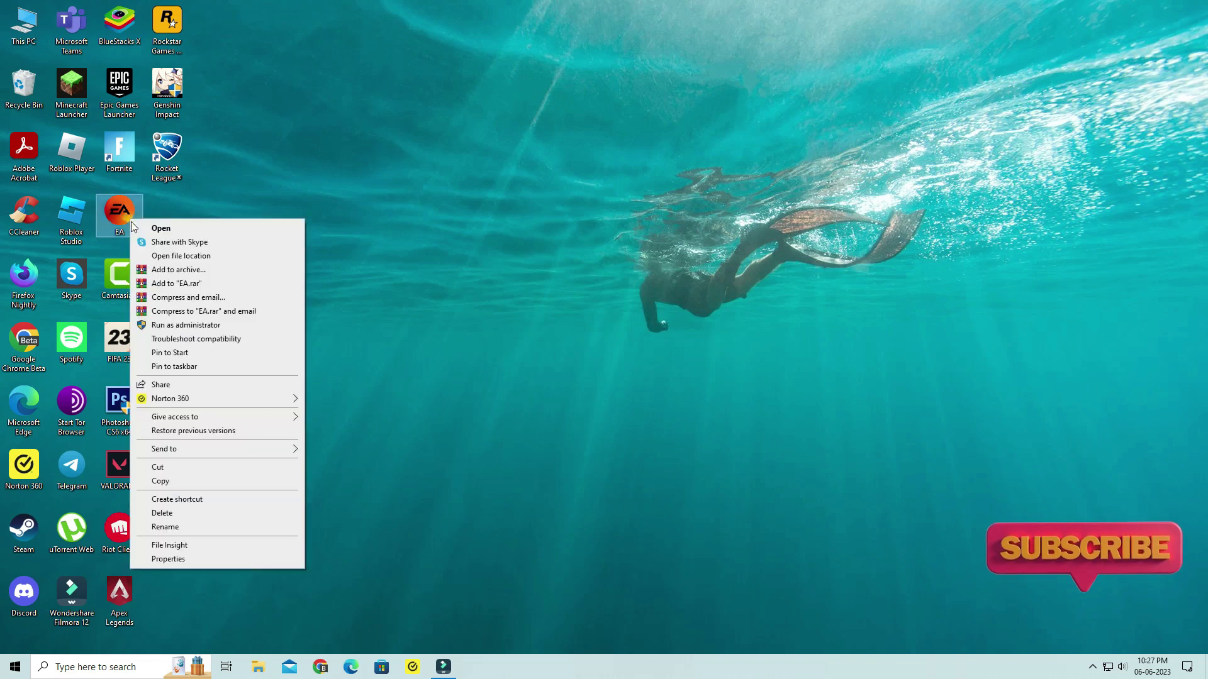
pyautogui.click(175, 367)
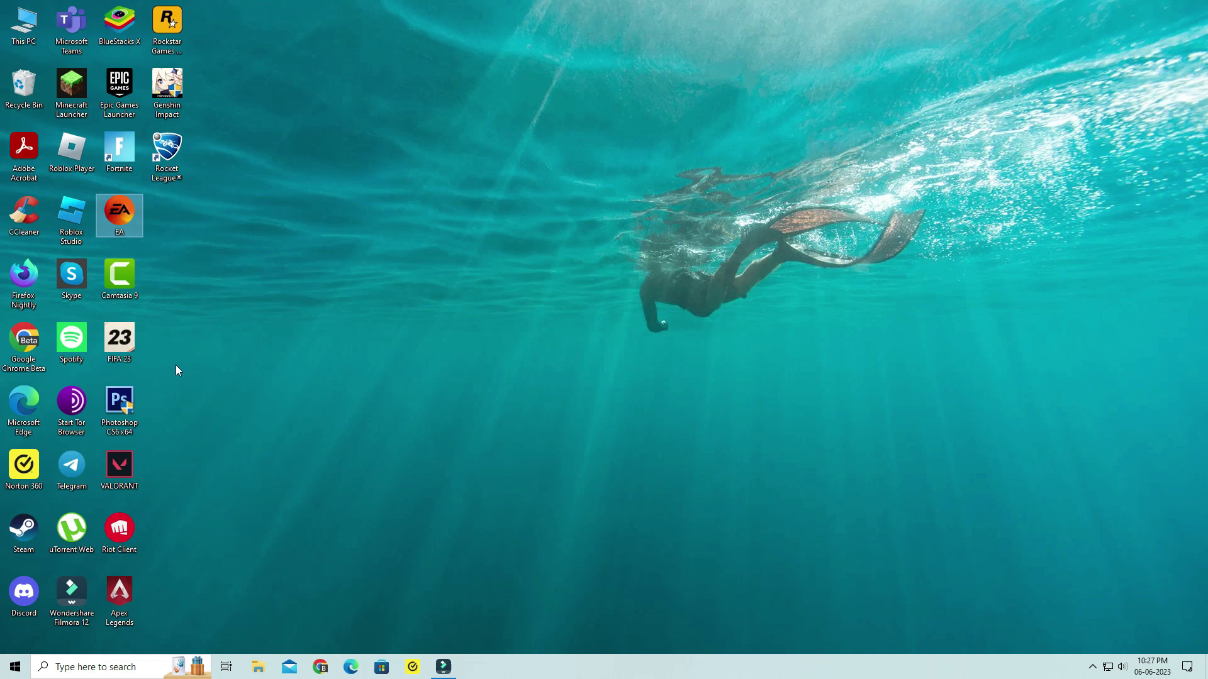
pyautogui.click(175, 370)
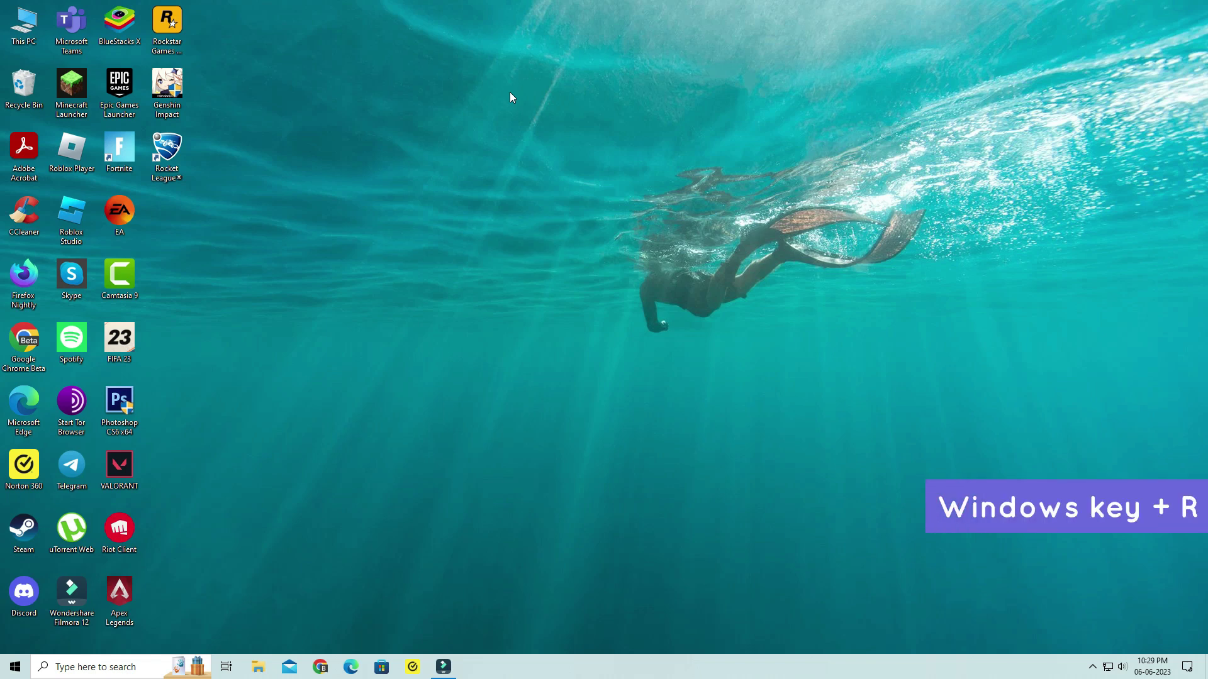
pyautogui.press('super+r')
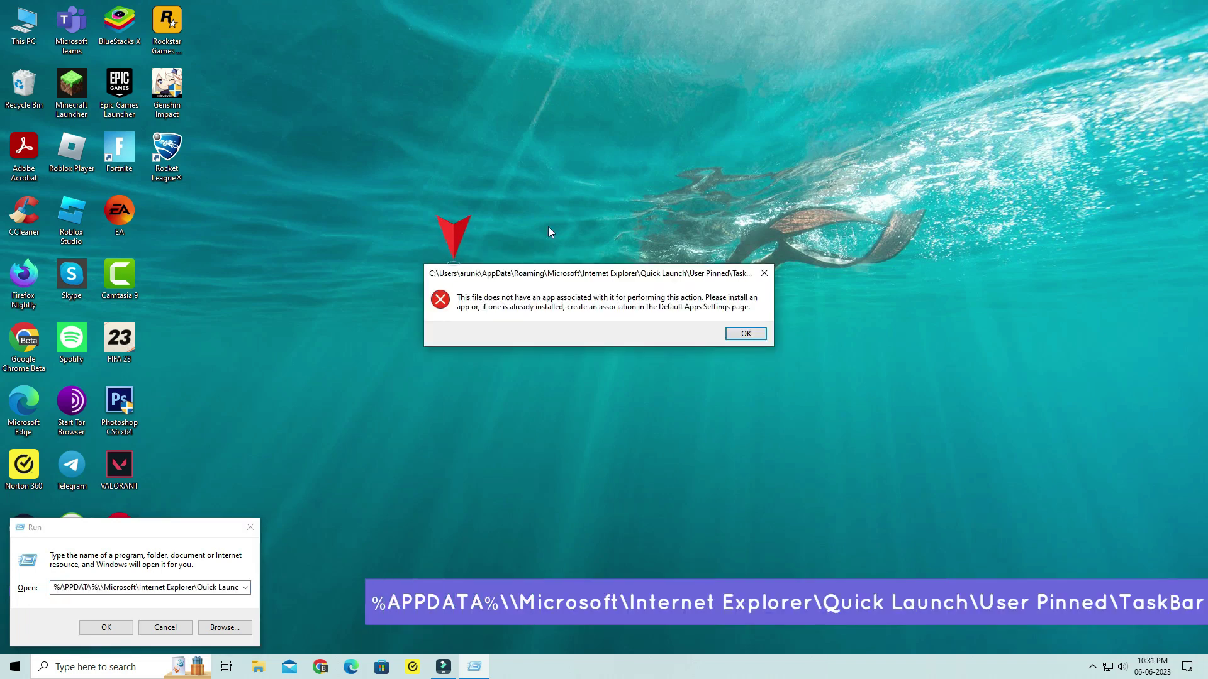
pyautogui.press('Return')
# Open the User Pinned TaskBar folder, delete all seven shortcuts, and close the window.
pyautogui.click(107, 622)
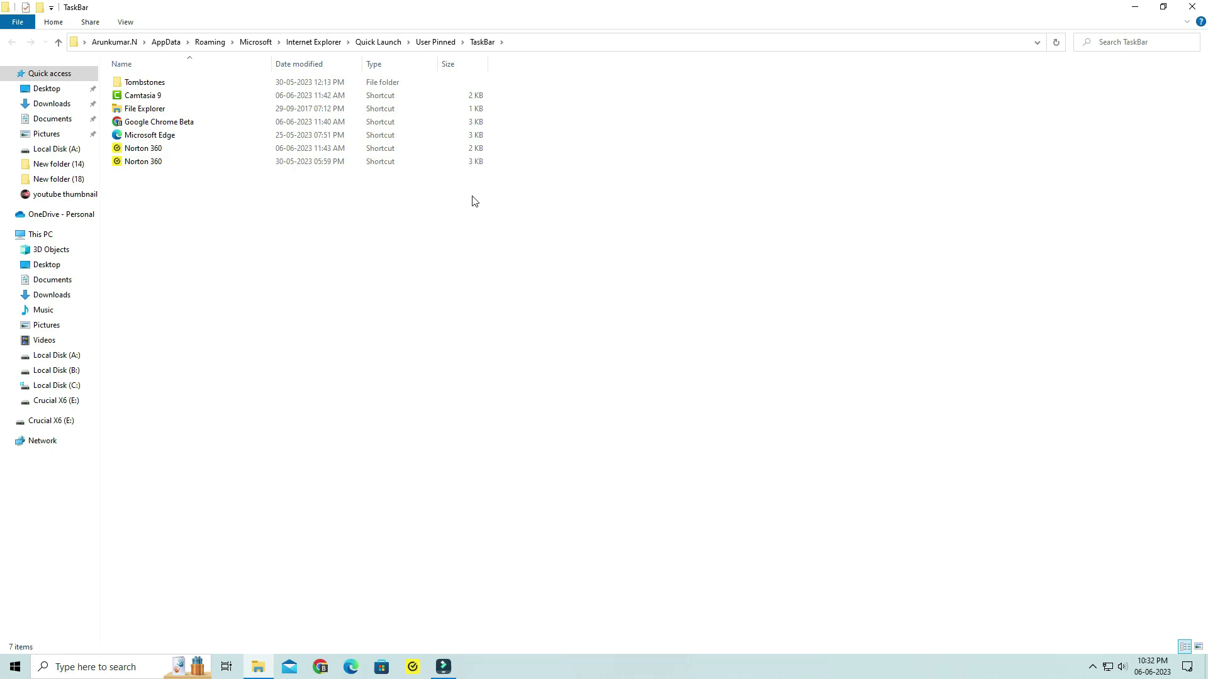
pyautogui.hotkey('ctrl', 'a')
pyautogui.press('Delete')
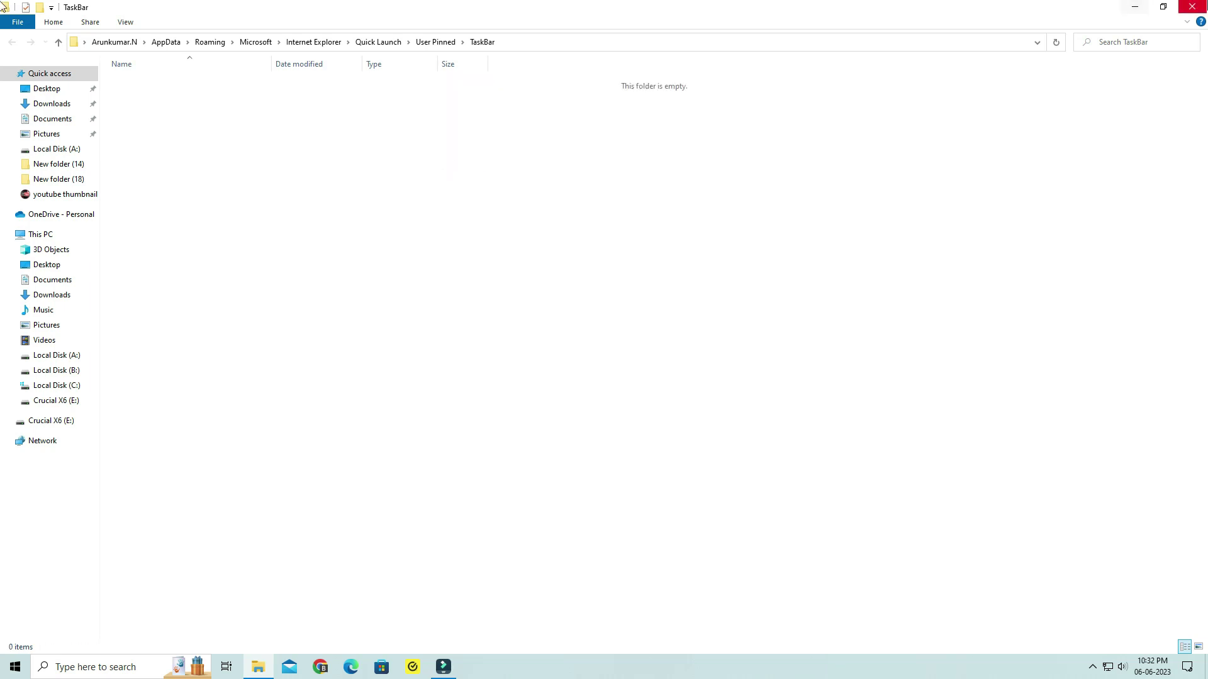
pyautogui.click(1191, 7)
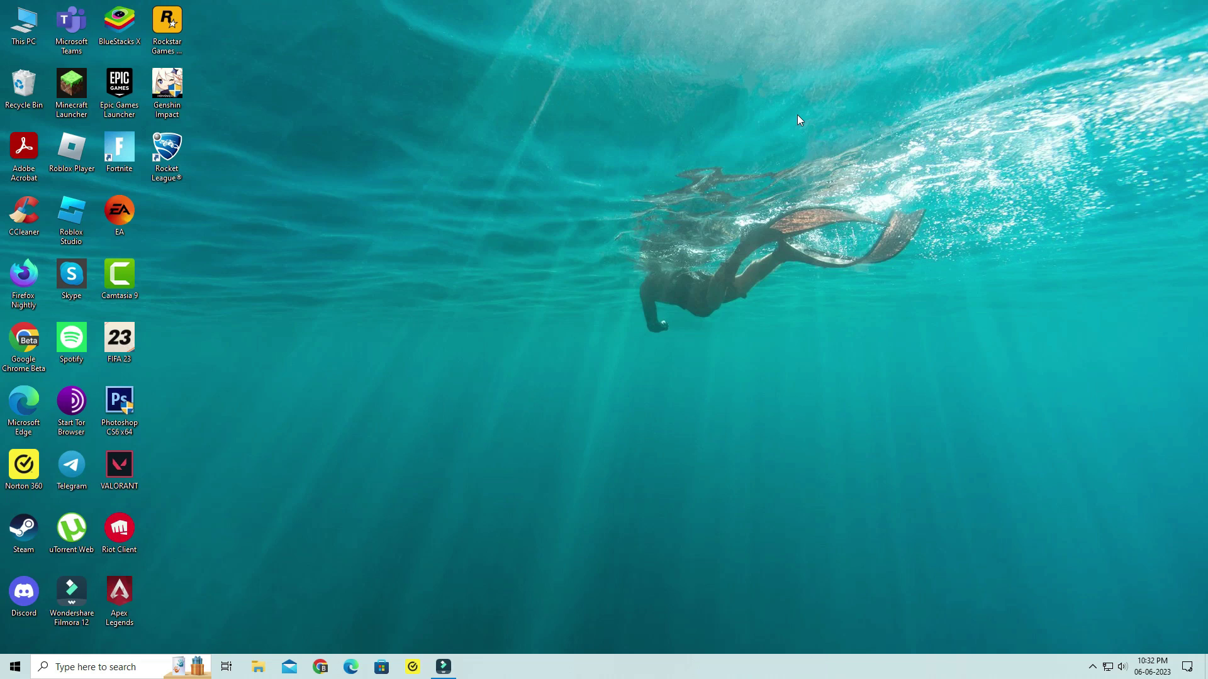
# Launch Registry Editor from Start search and navigate to HKEY_CLASSES_ROOT\lnkfile.
pyautogui.press('super')
pyautogui.write('reg')
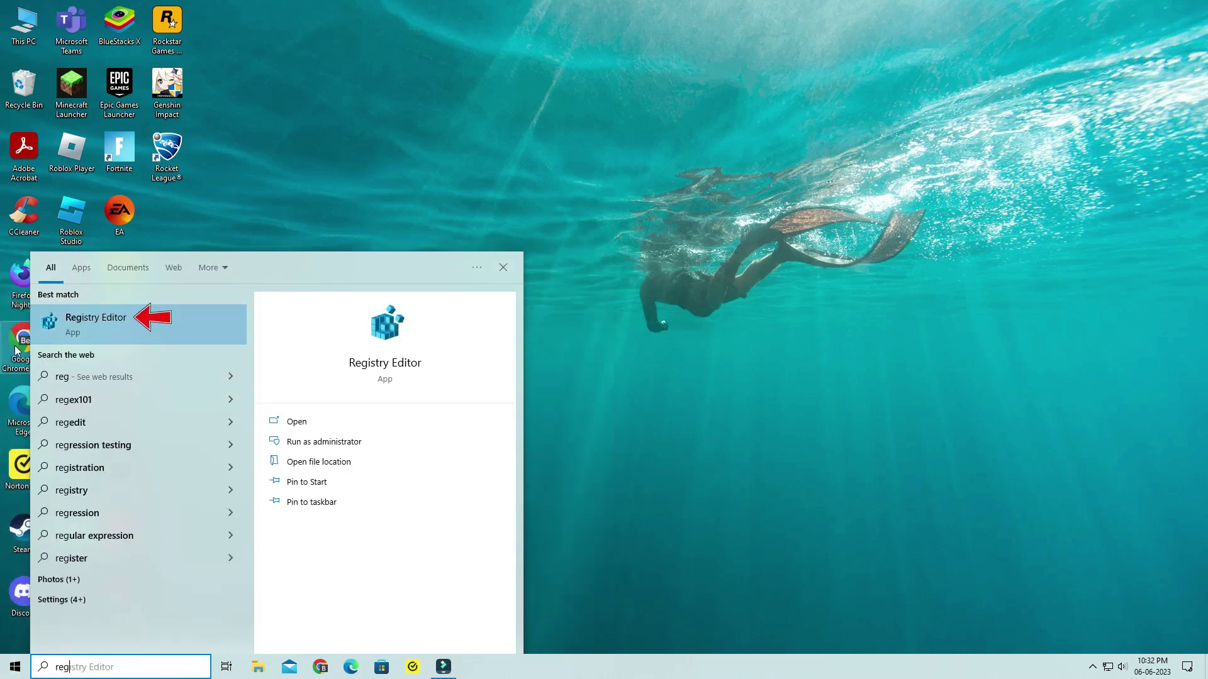
pyautogui.press('Return')
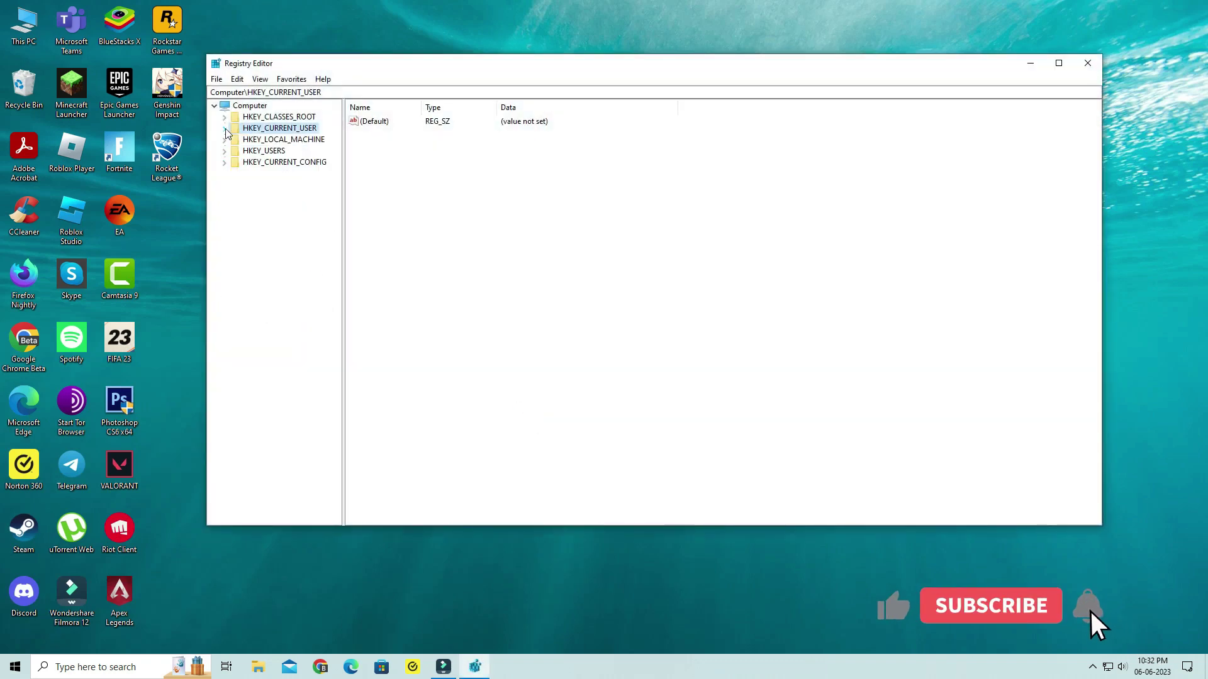
pyautogui.click(278, 117)
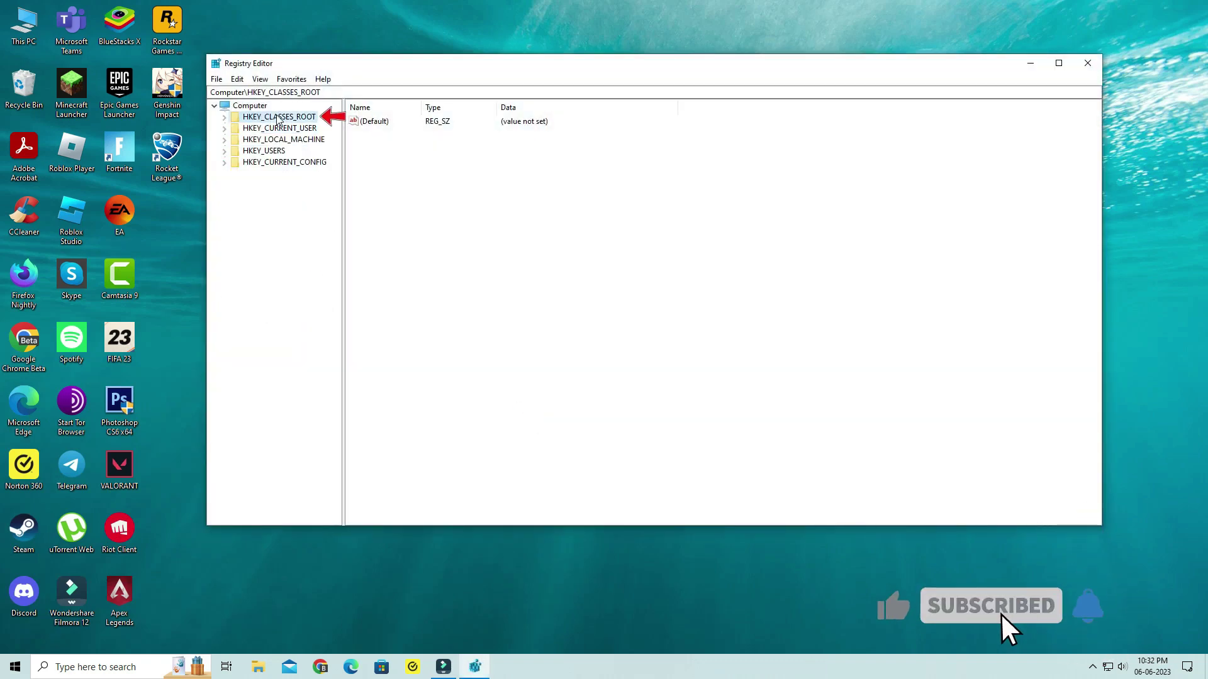
pyautogui.click(224, 117)
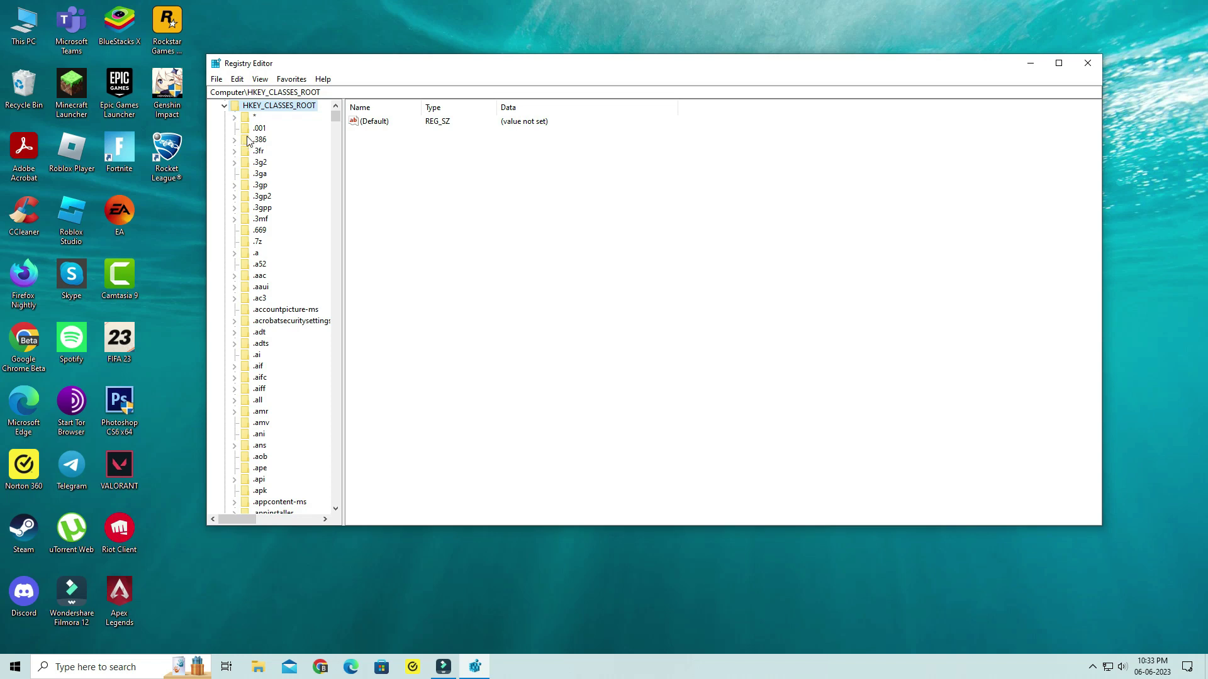
pyautogui.click(257, 139)
pyautogui.write('inkfile')
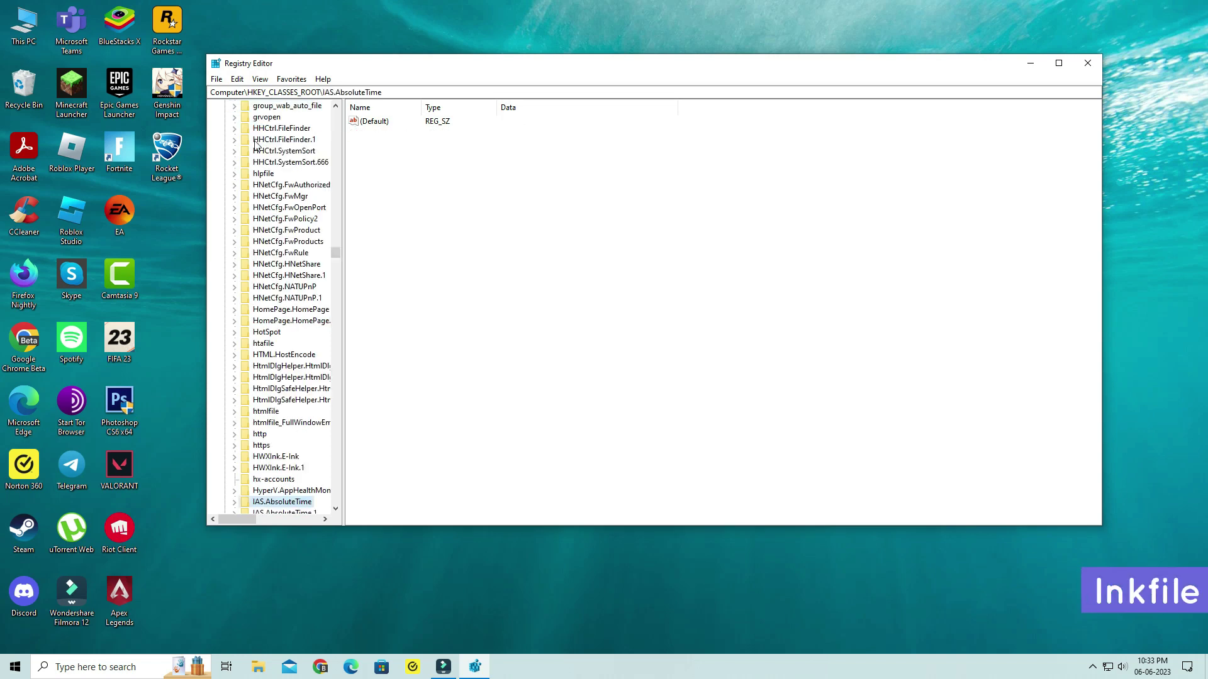
pyautogui.scroll(-5, 275, 396)
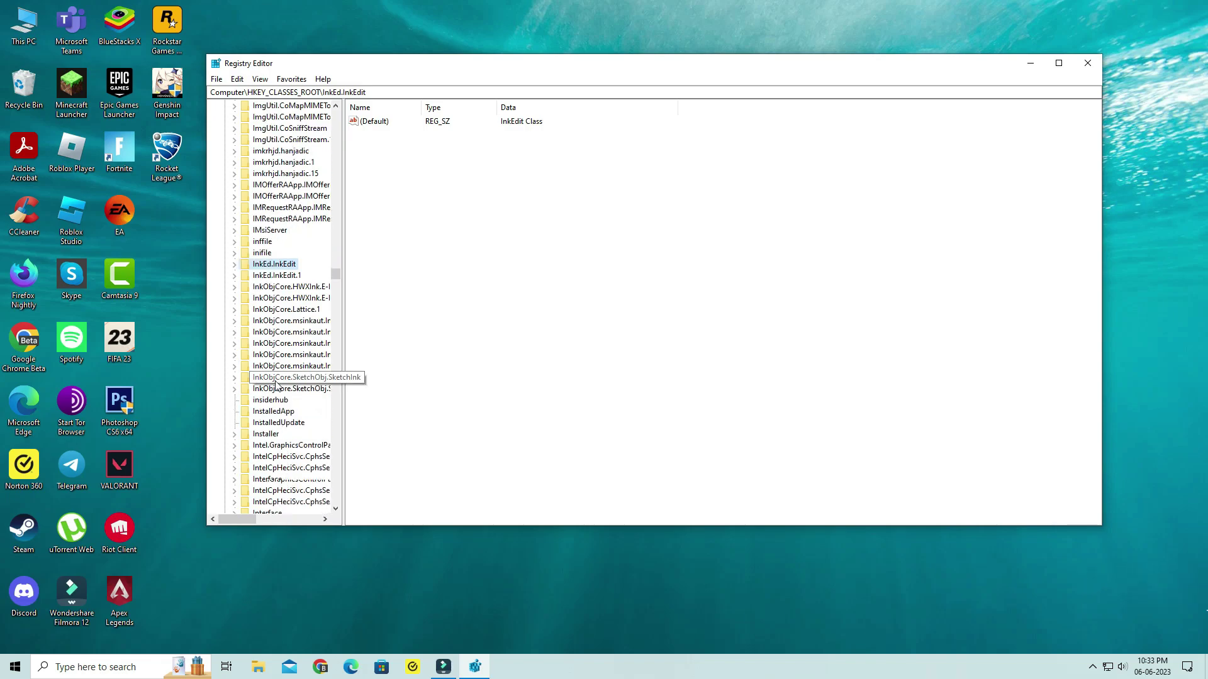
pyautogui.scroll(-5, 275, 396)
pyautogui.scroll(-5, 274, 396)
pyautogui.click(263, 219)
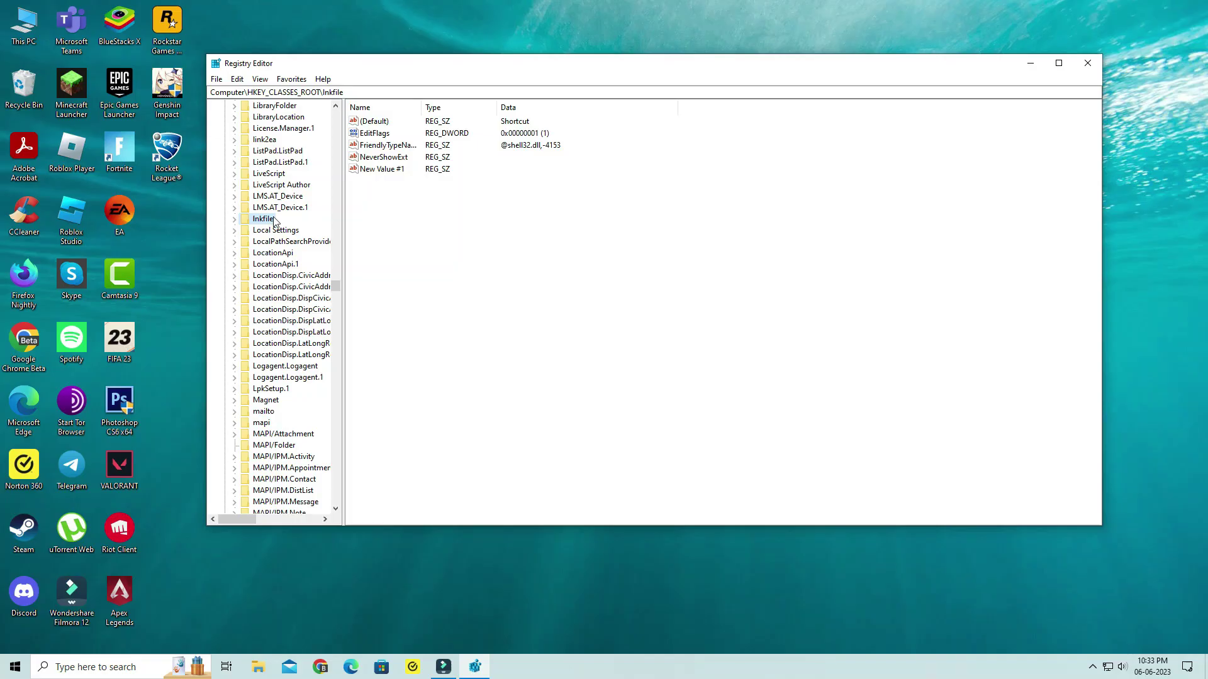
# Create a new string value named 'IsShortcut' in lnkfile, then close Registry Editor.
pyautogui.rightClick(494, 223)
pyautogui.moveTo(525, 226)
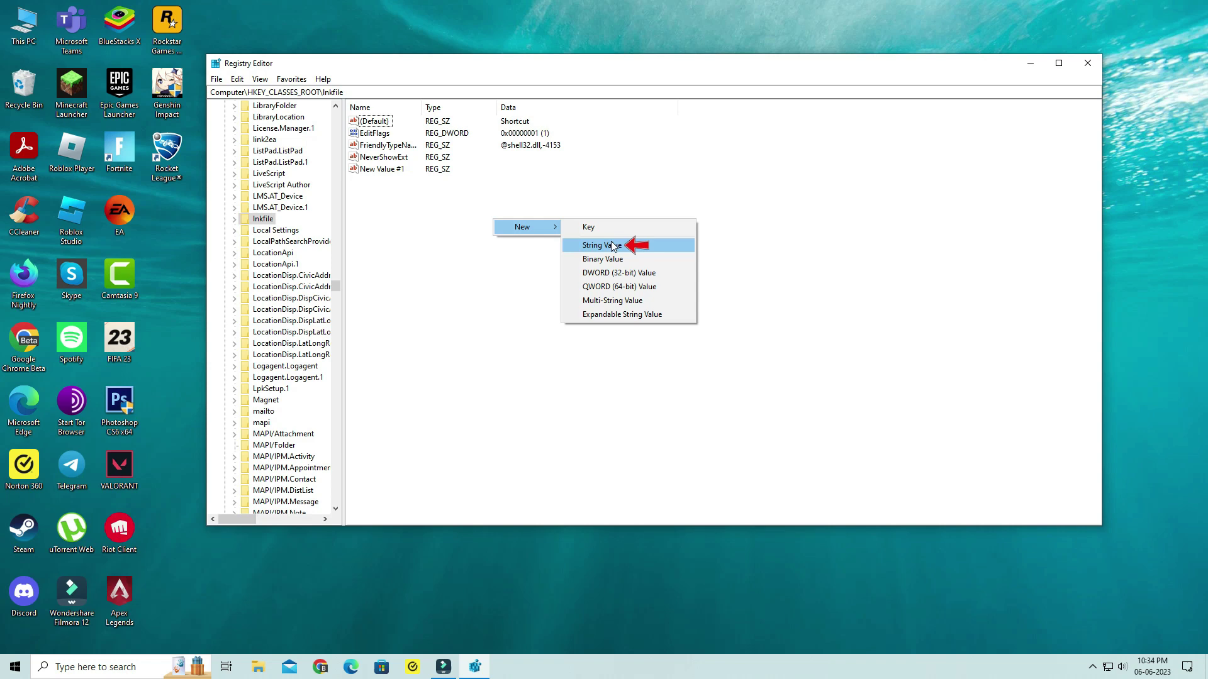
pyautogui.click(602, 245)
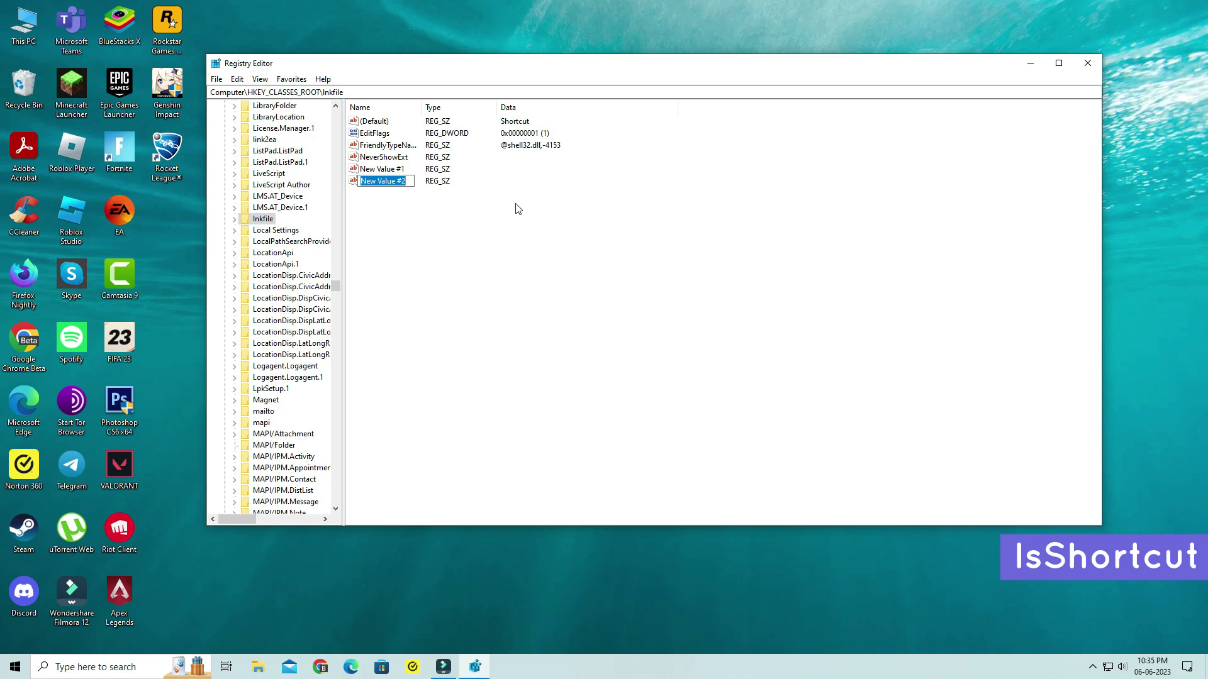
pyautogui.write('IsS')
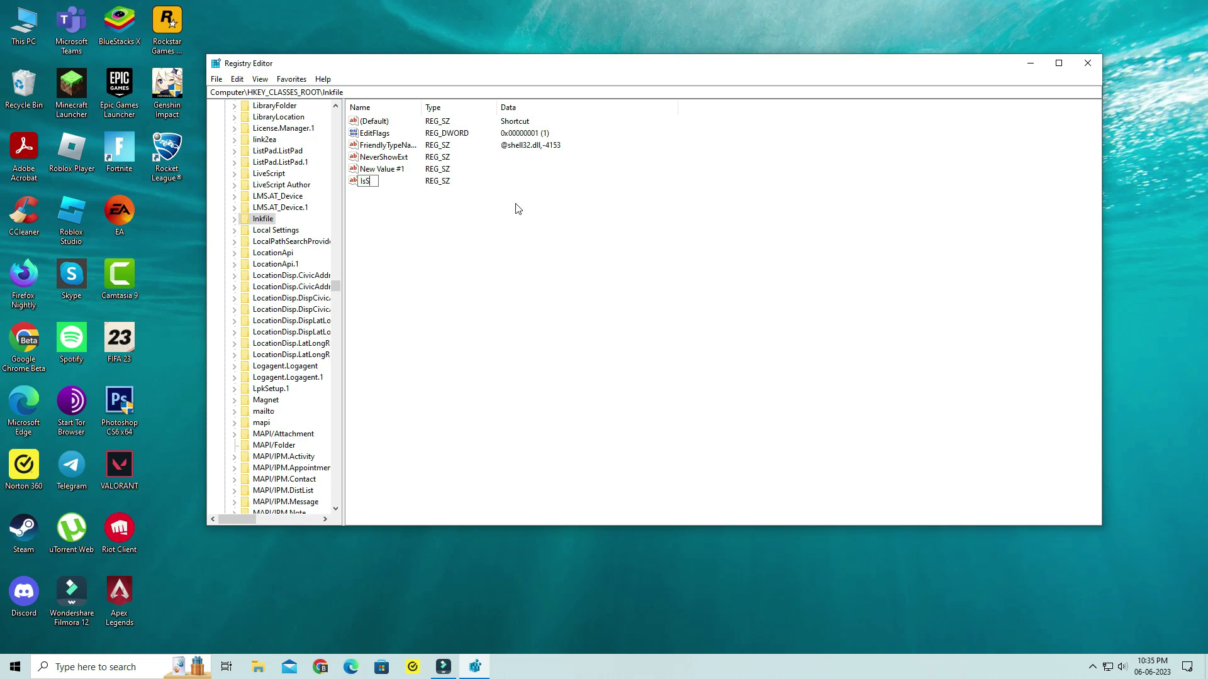
pyautogui.write('hortcut')
pyautogui.press('Return')
pyautogui.click(1085, 64)
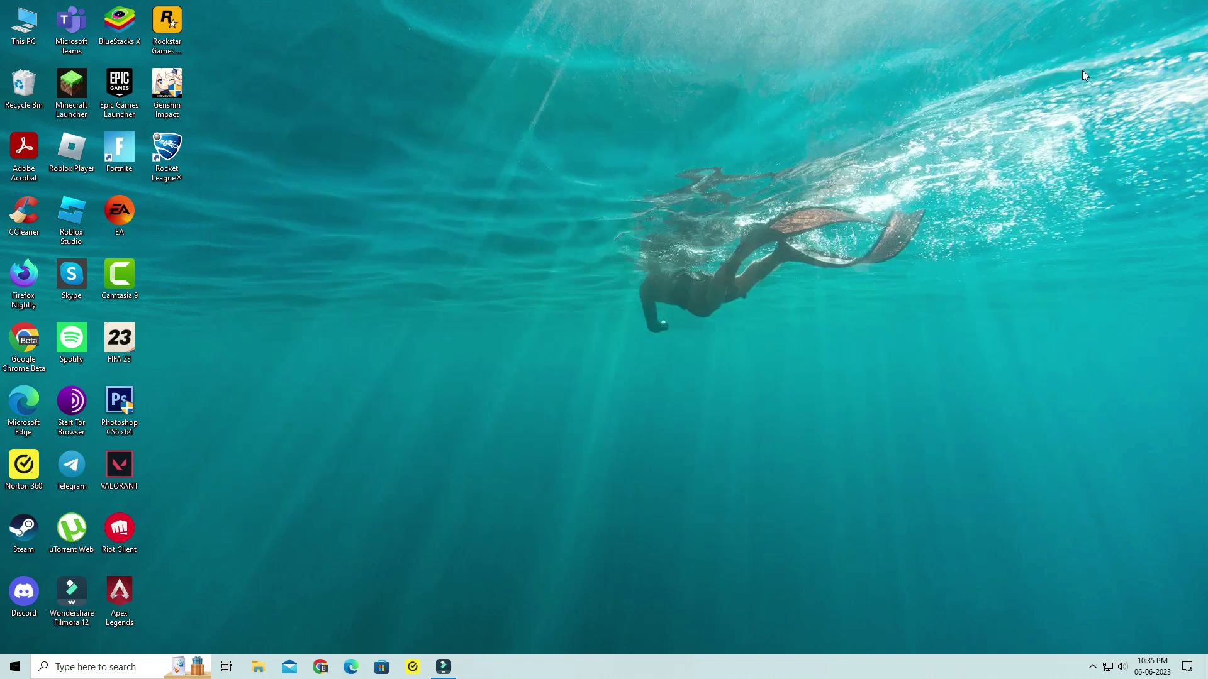
# Restart via Alt+F4, then pin Camtasia 9, Photoshop CS6 and Chrome Beta from their desktop shortcuts.
pyautogui.hotkey('alt', 'F4')
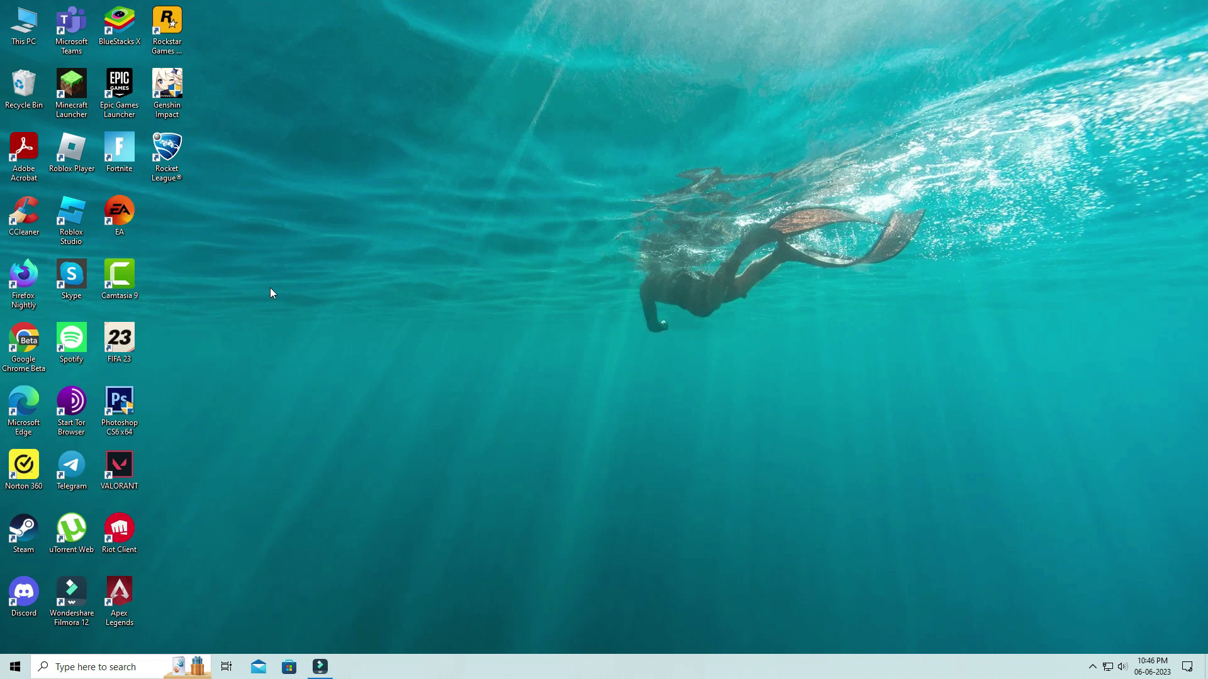
pyautogui.rightClick(122, 282)
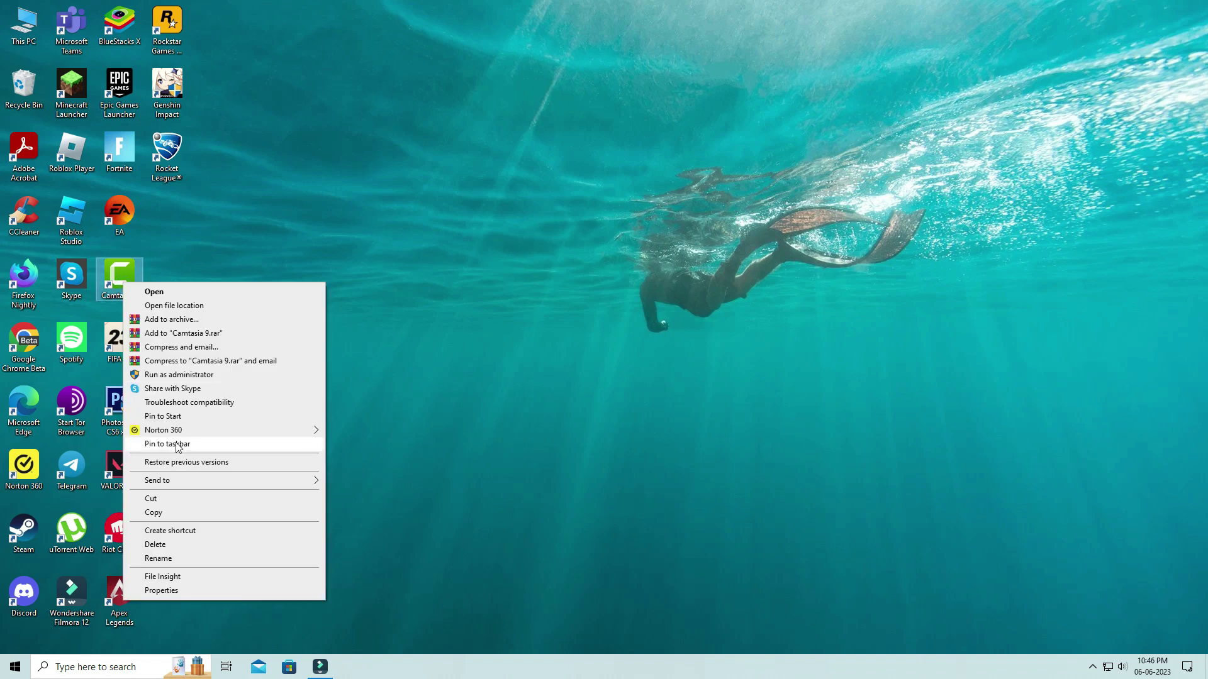
pyautogui.click(180, 453)
pyautogui.rightClick(121, 408)
pyautogui.click(210, 242)
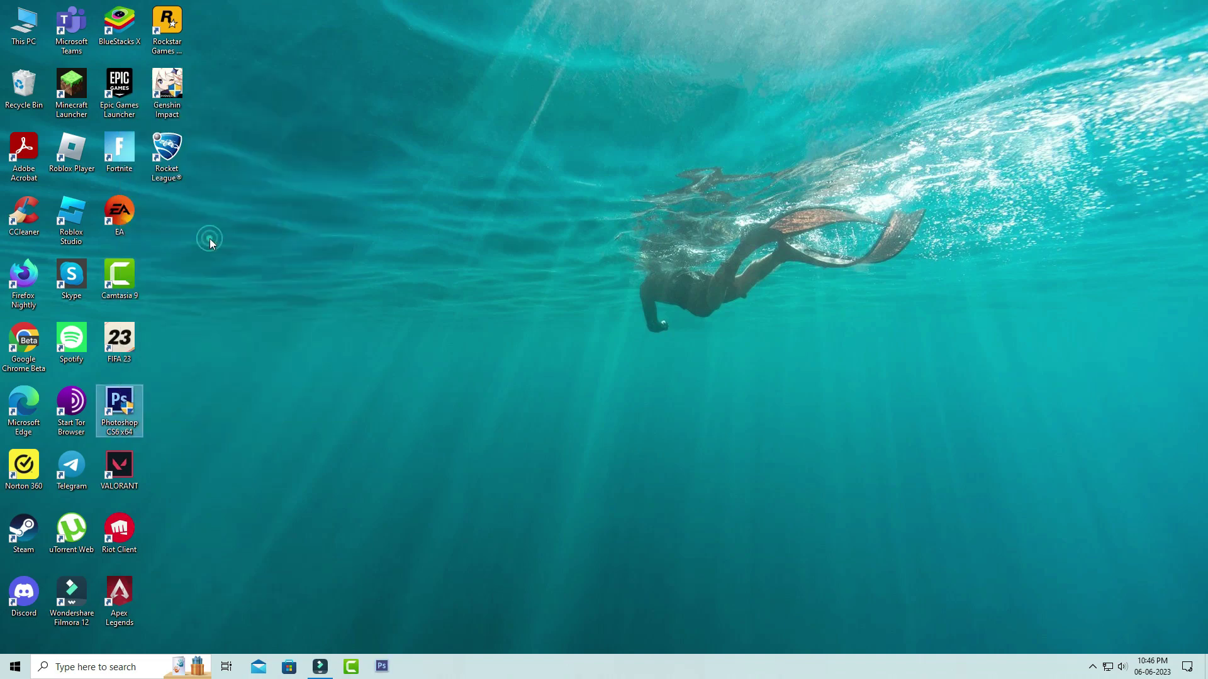
pyautogui.rightClick(30, 324)
pyautogui.click(141, 494)
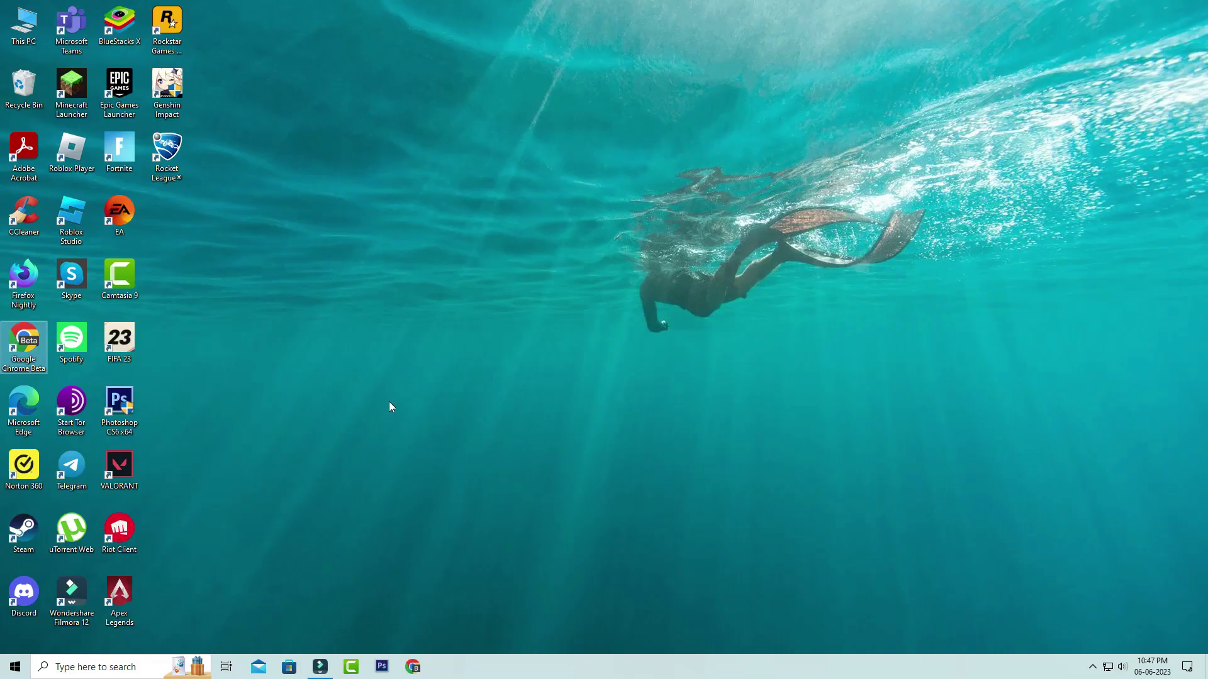